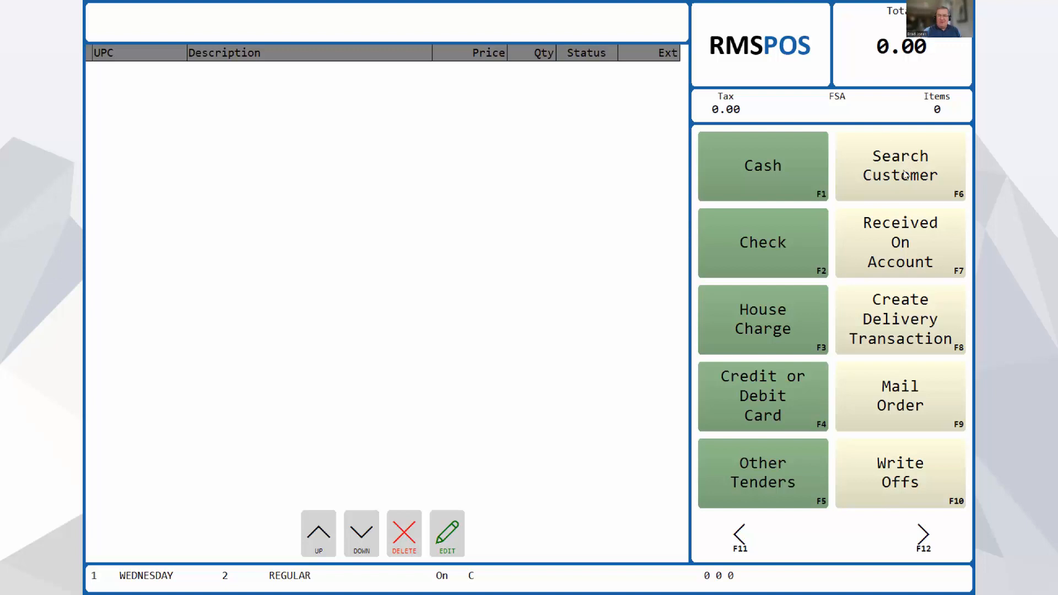
Open the customer search and look up a customer by last name and first initial.
left_click(904, 174)
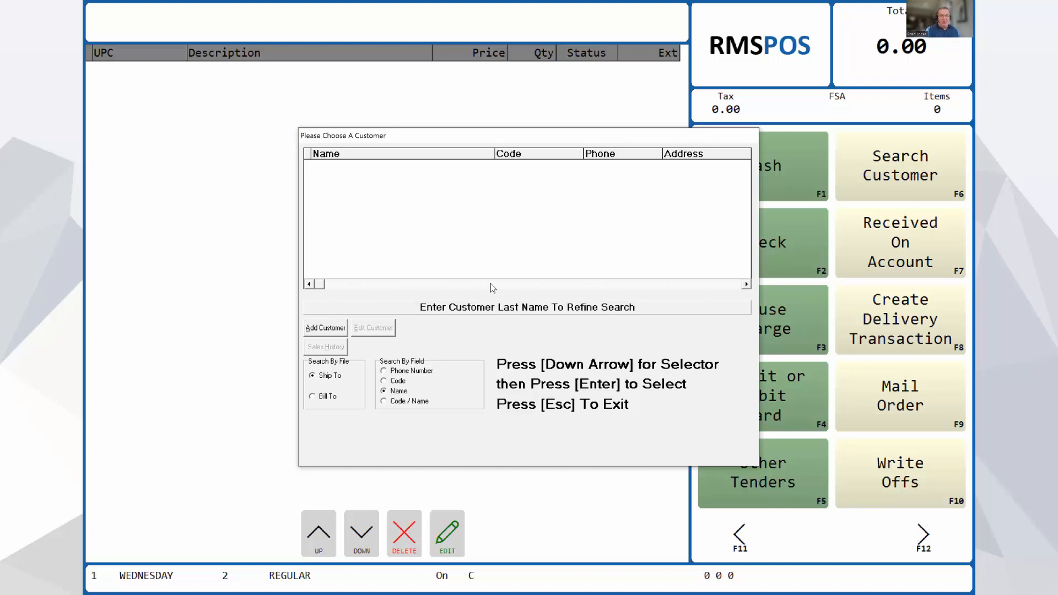
type("JON")
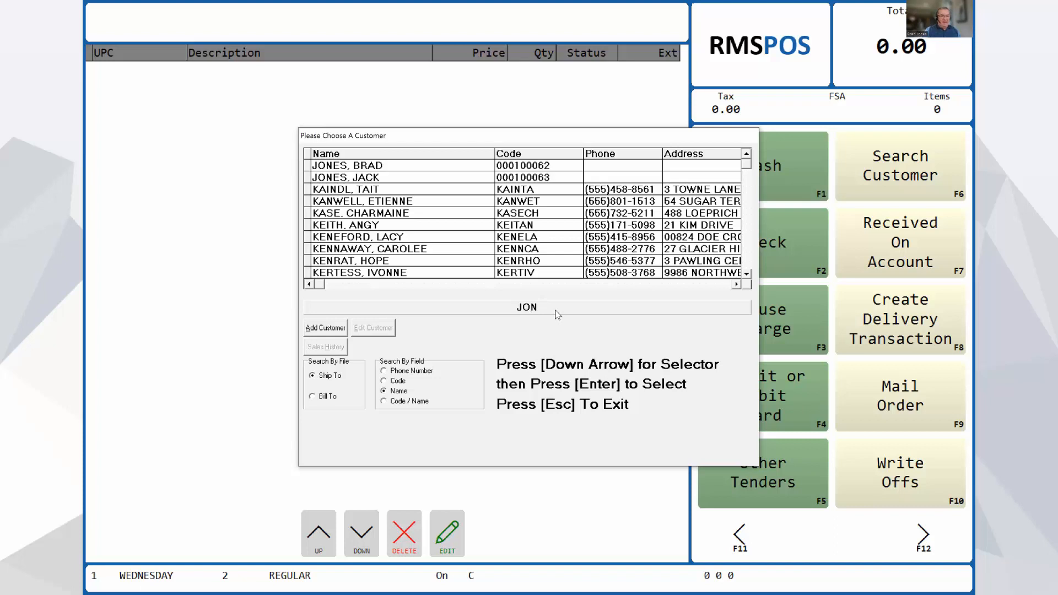
type("ES, J")
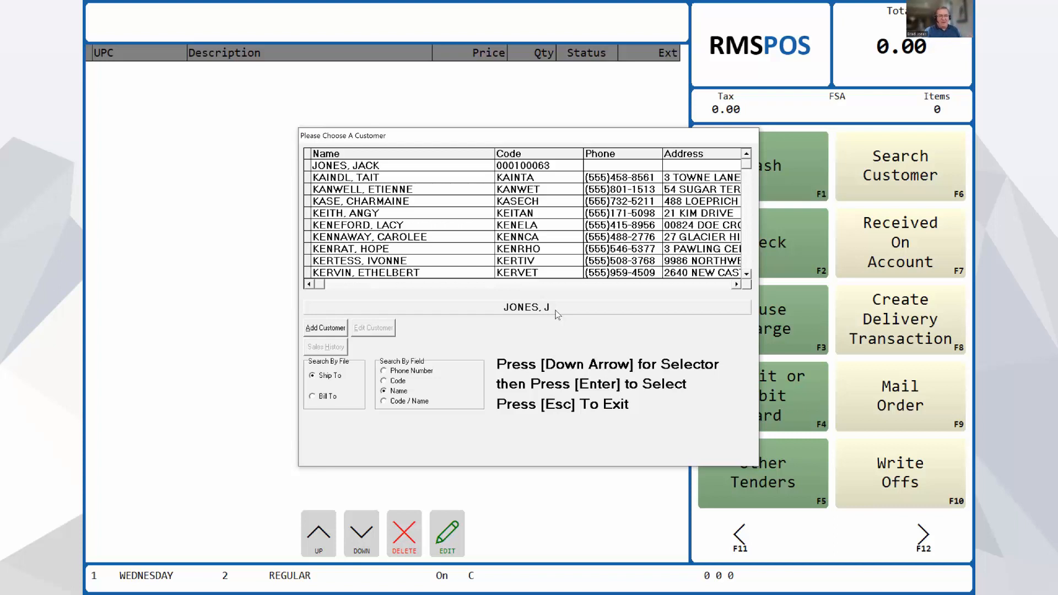
Search the customers by phone number, refining the partial number digit by digit, and close the customer search.
left_click(406, 374)
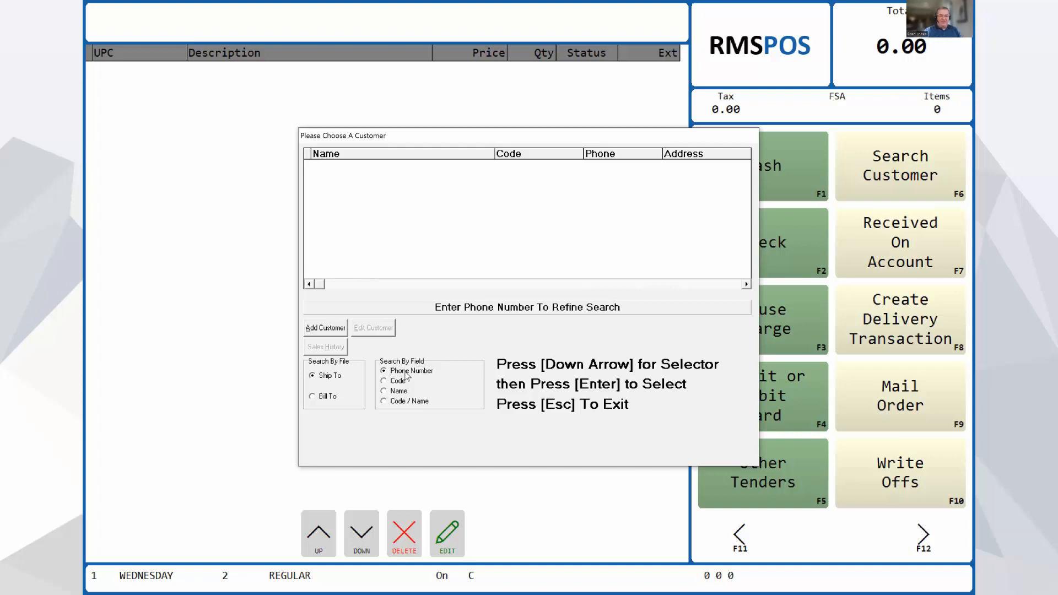
type("555")
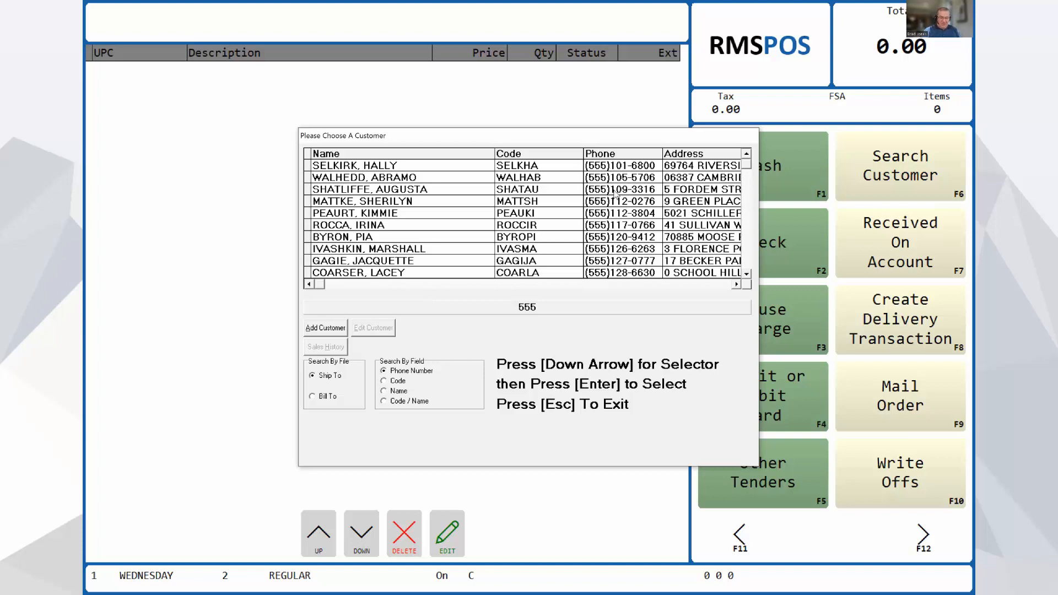
type("38")
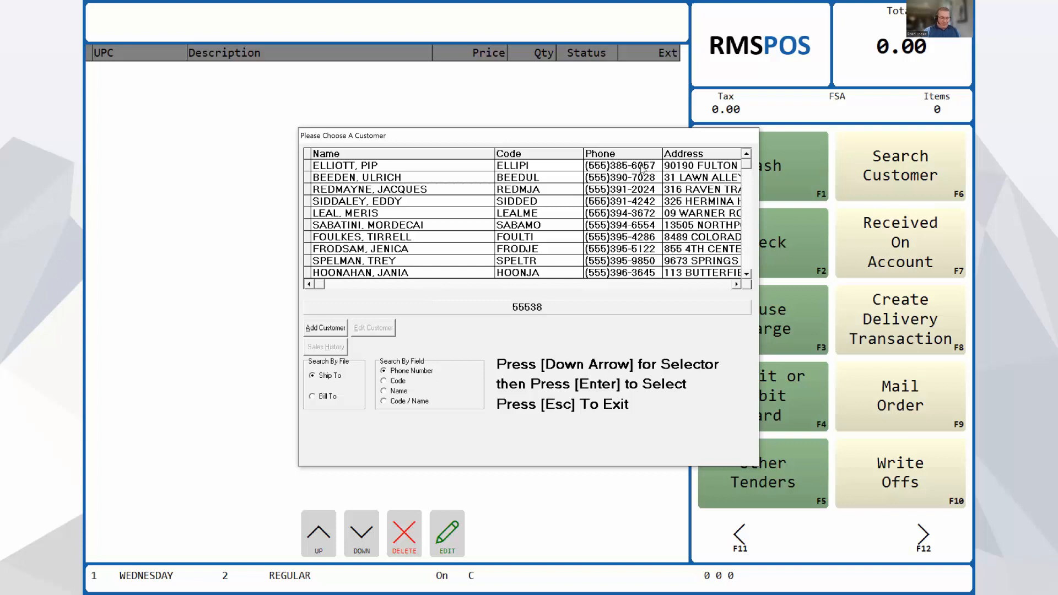
key("BackSpace")
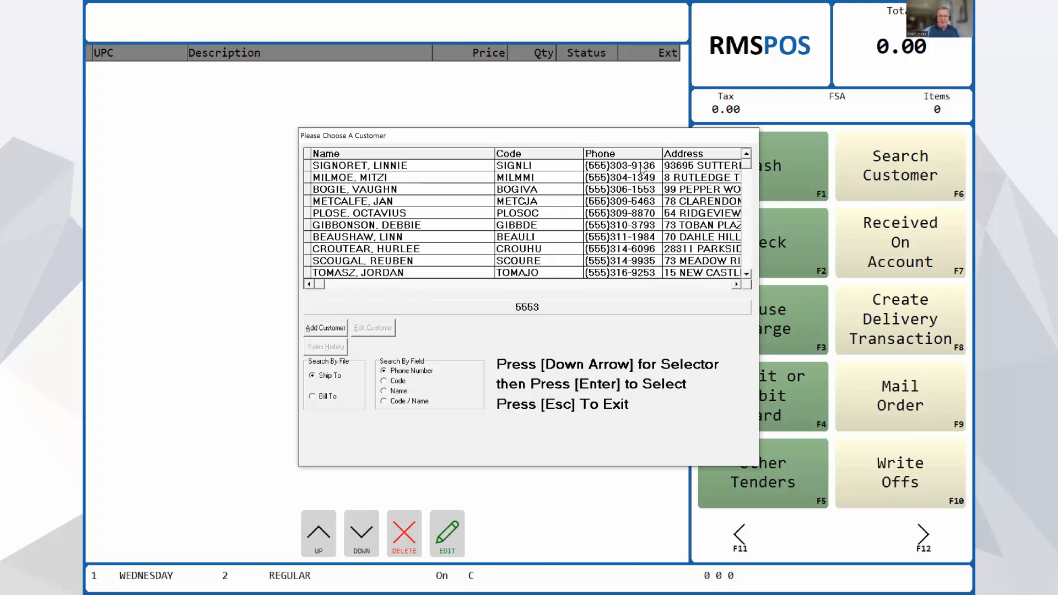
type("9")
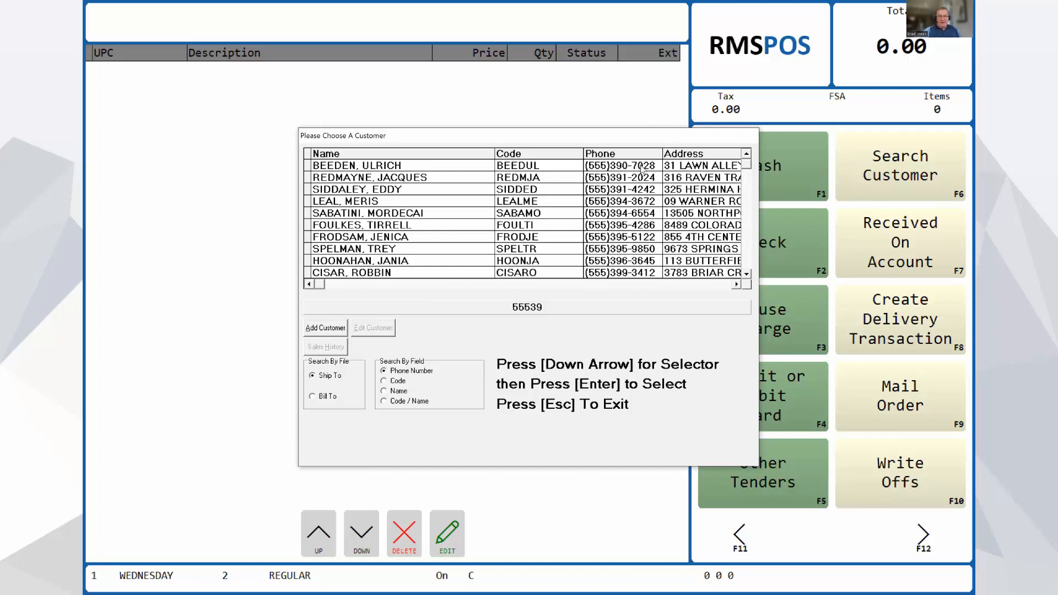
type("5")
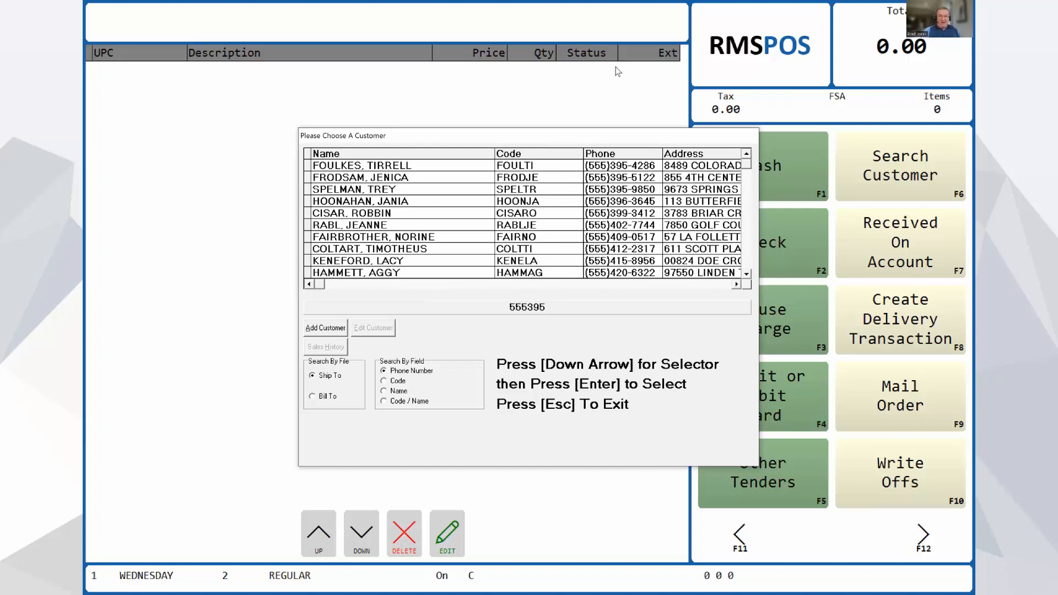
type("9")
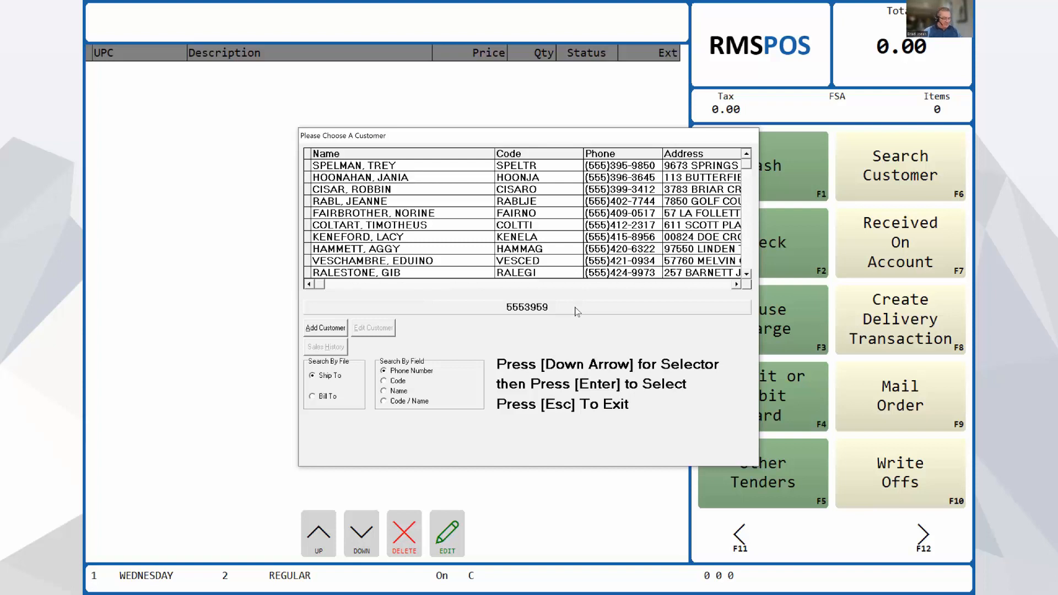
key("Escape")
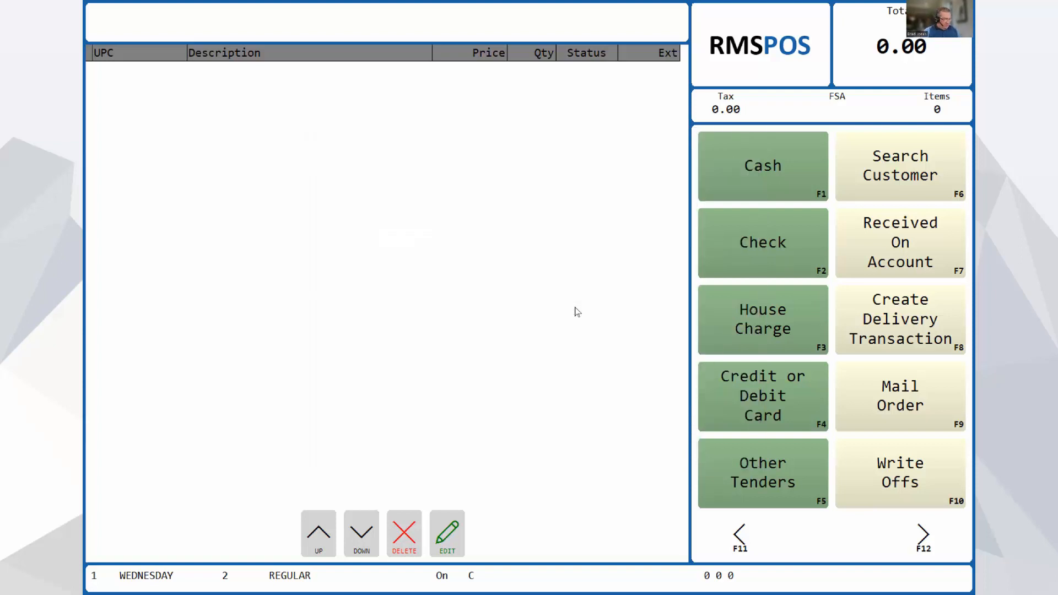
Switch to Star-Plus and start the Customer Editor's Print Reports/Export Data option.
key("alt+Tab")
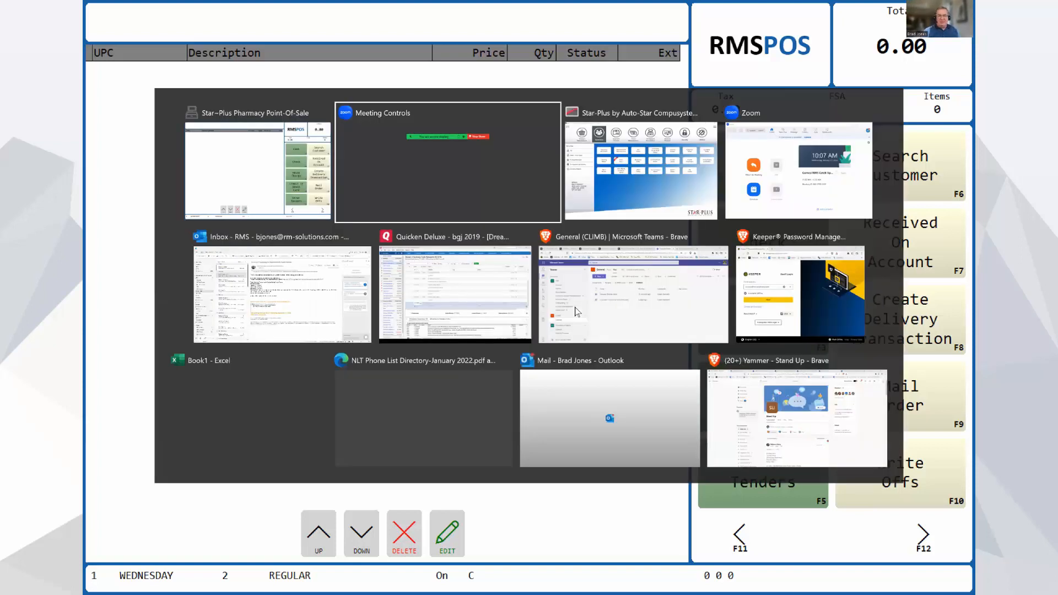
key("alt+Tab")
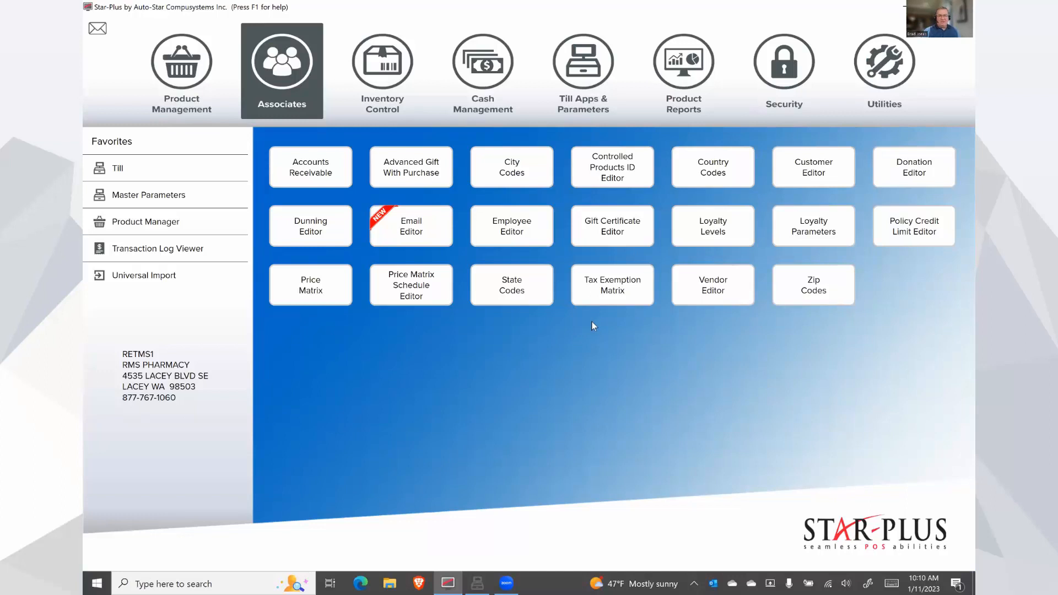
left_click(833, 175)
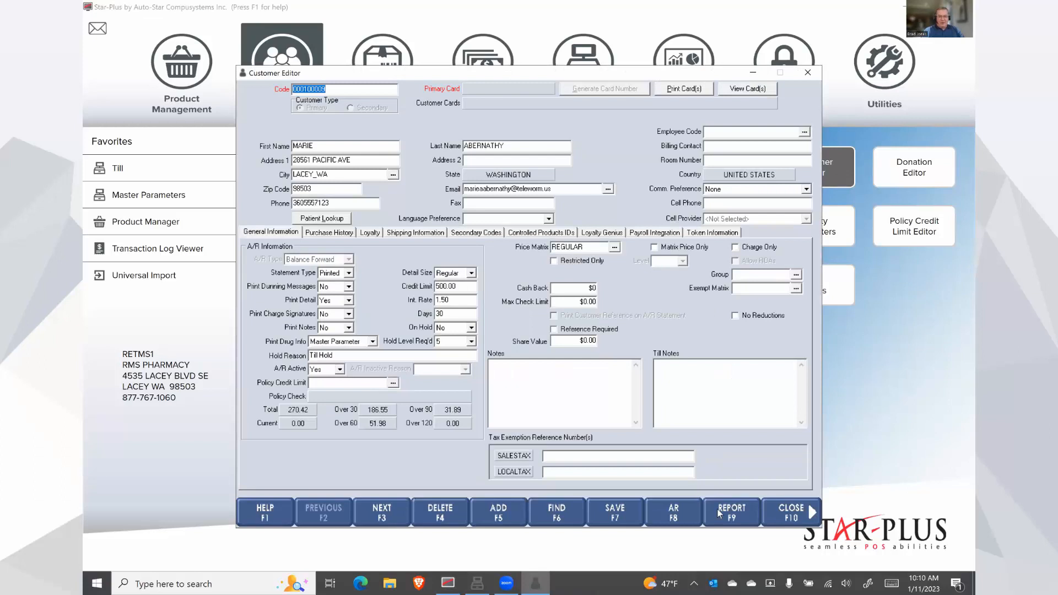
left_click(726, 514)
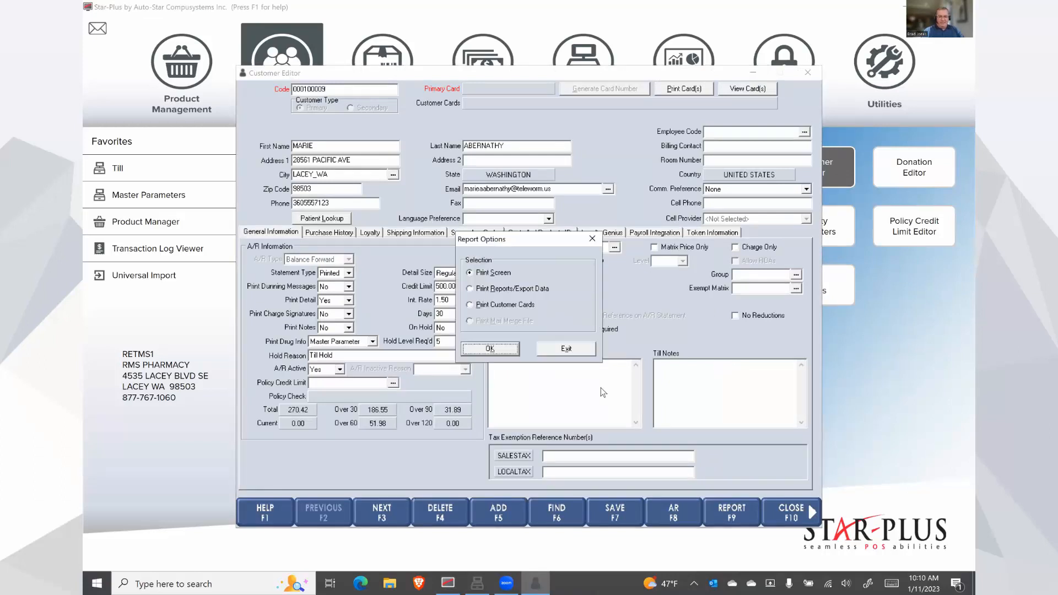
left_click(470, 289)
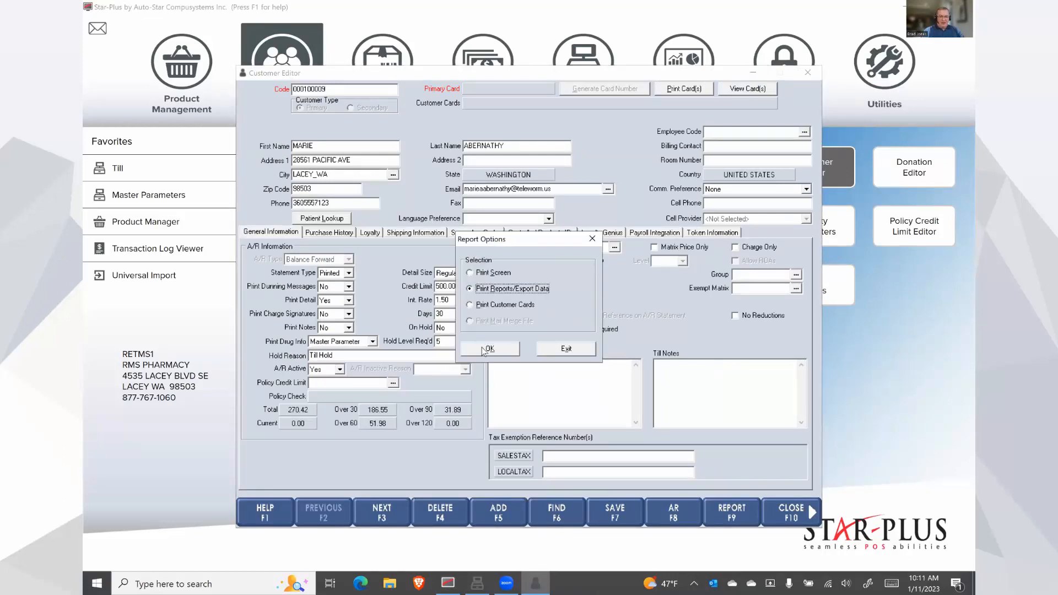
left_click(483, 350)
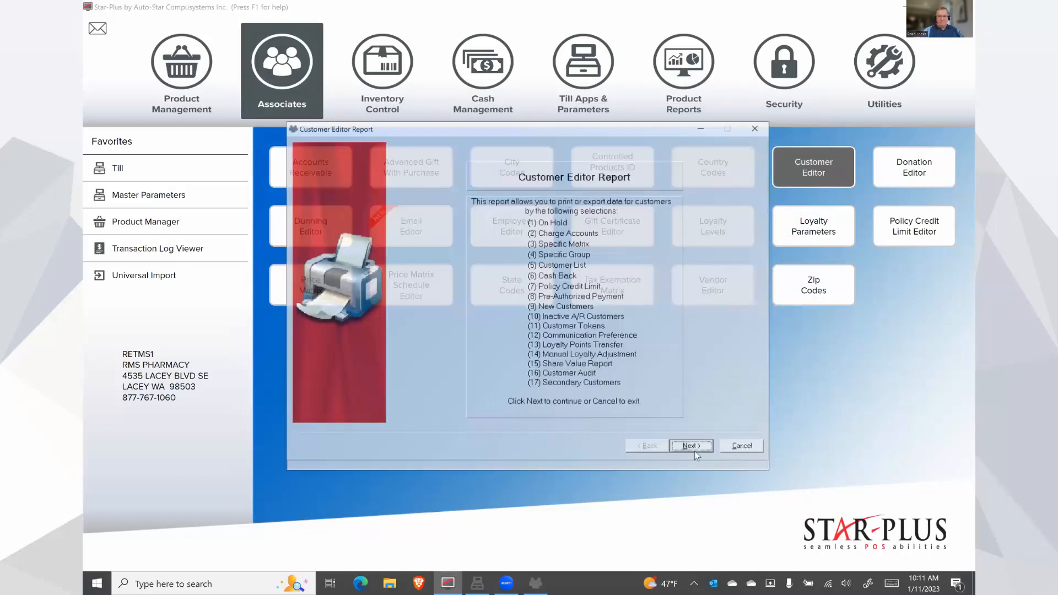
Choose the Customer Tokens report and set the token expiry to 360 days.
left_click(703, 450)
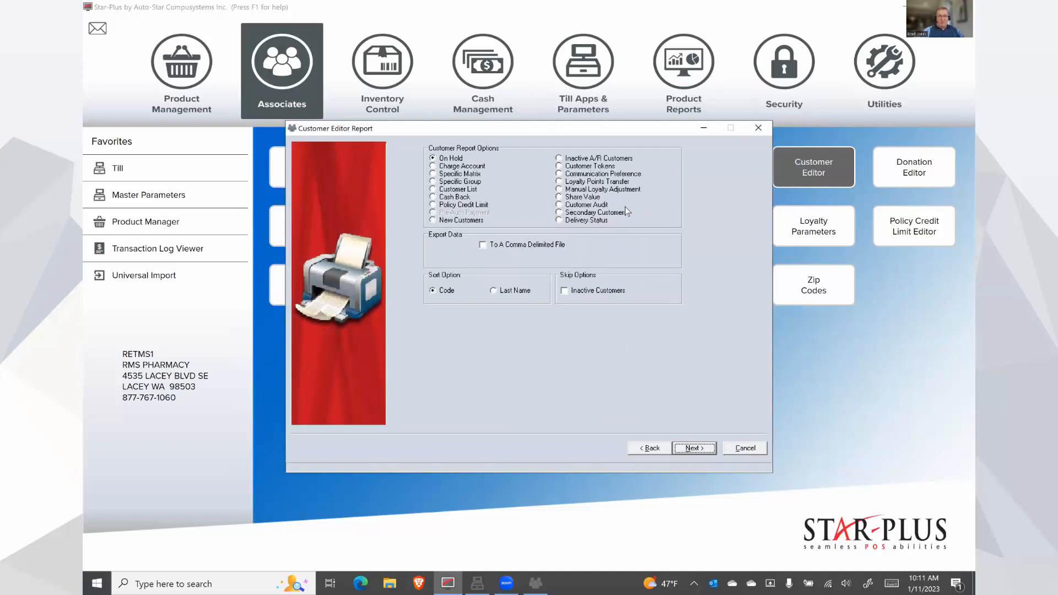
left_click(559, 167)
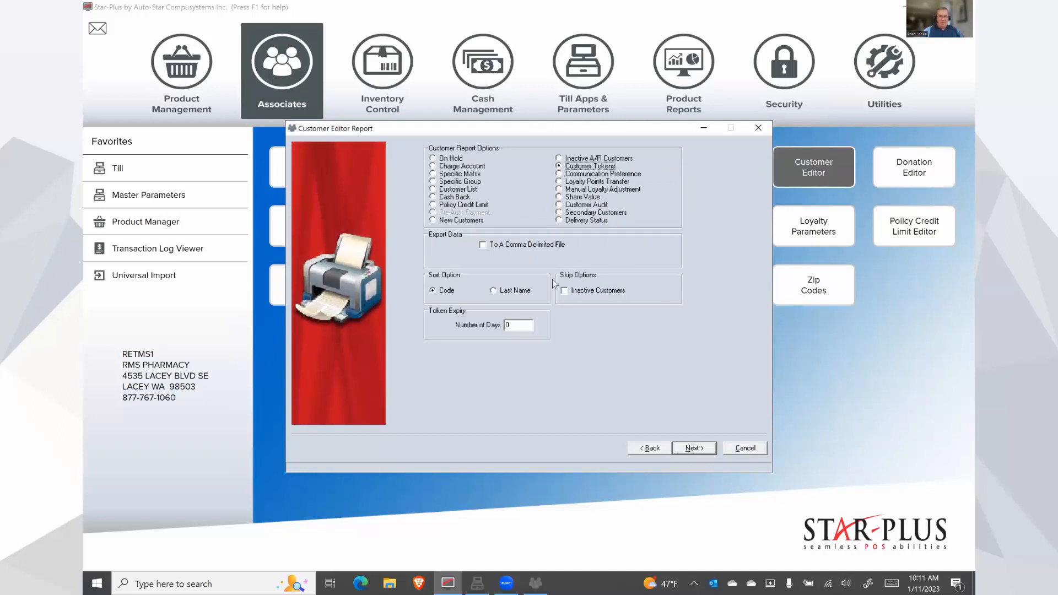
left_click(521, 326)
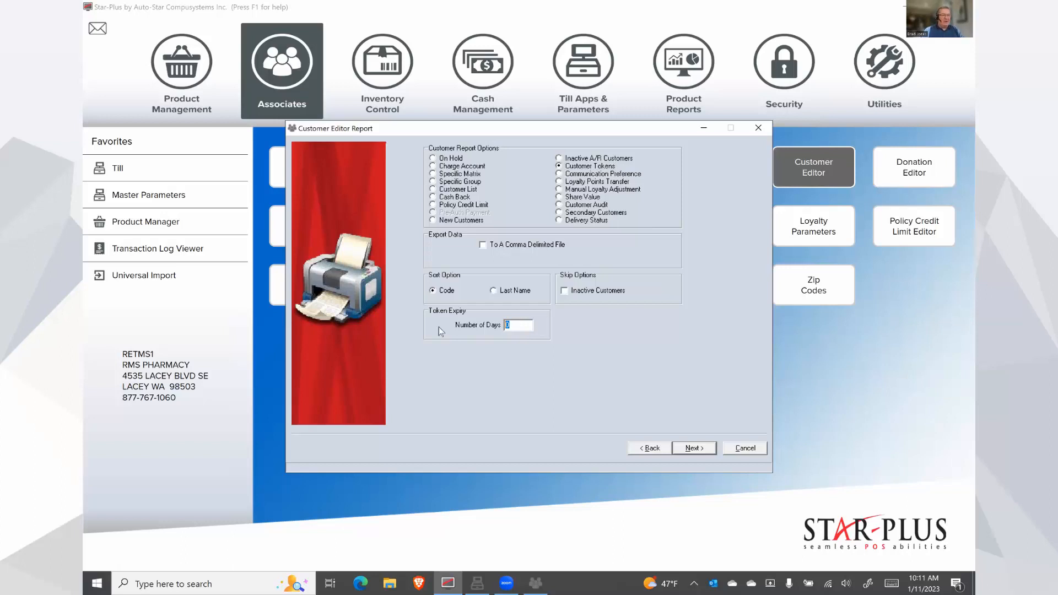
type("360")
left_click(694, 449)
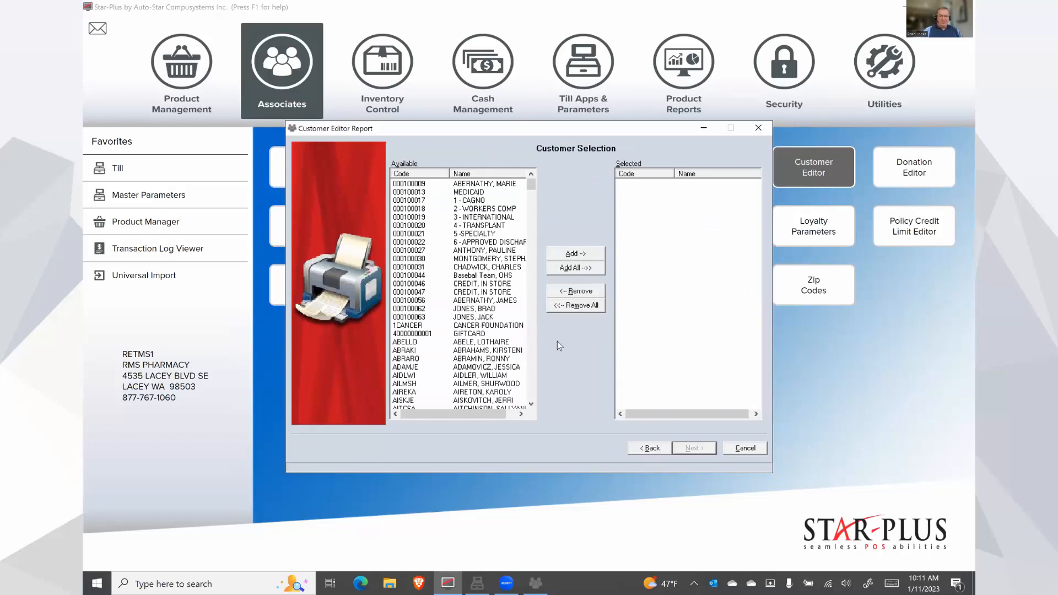
Add all available customers to the Customer Tokens report and preview it.
left_click(586, 269)
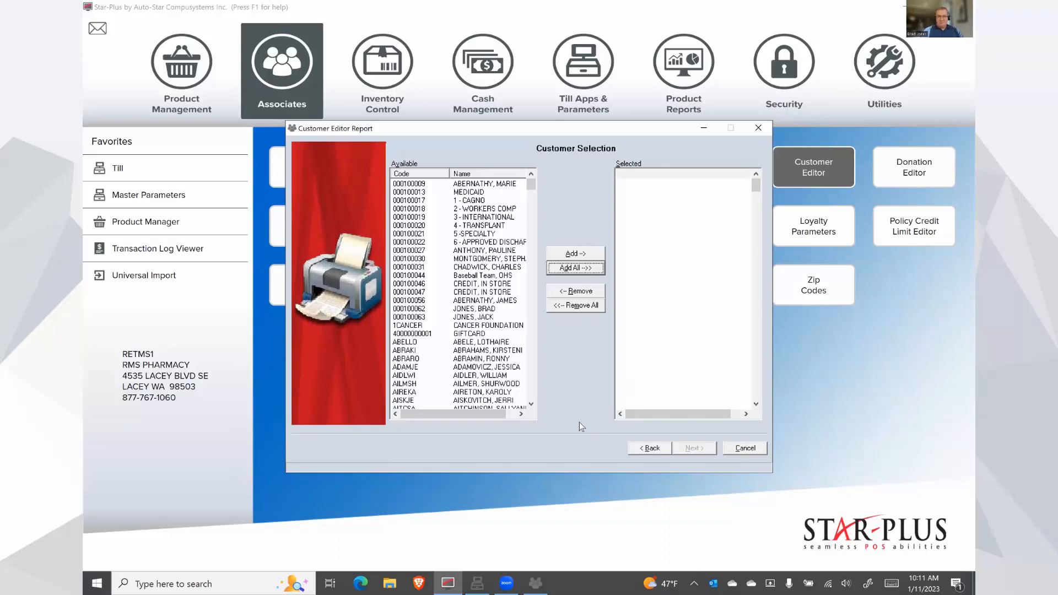
left_click(594, 272)
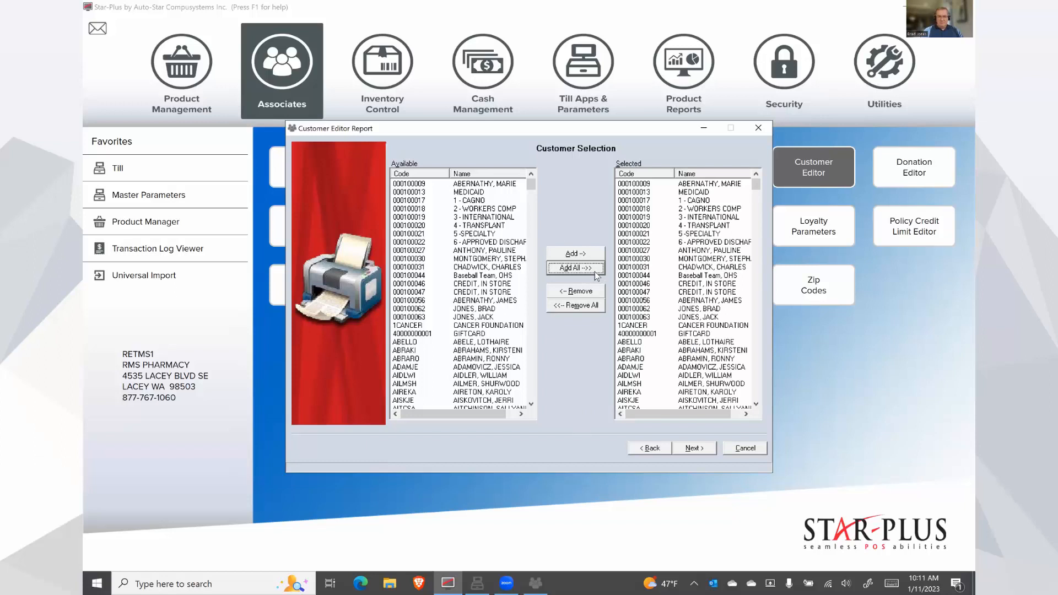
left_click(693, 449)
left_click(670, 277)
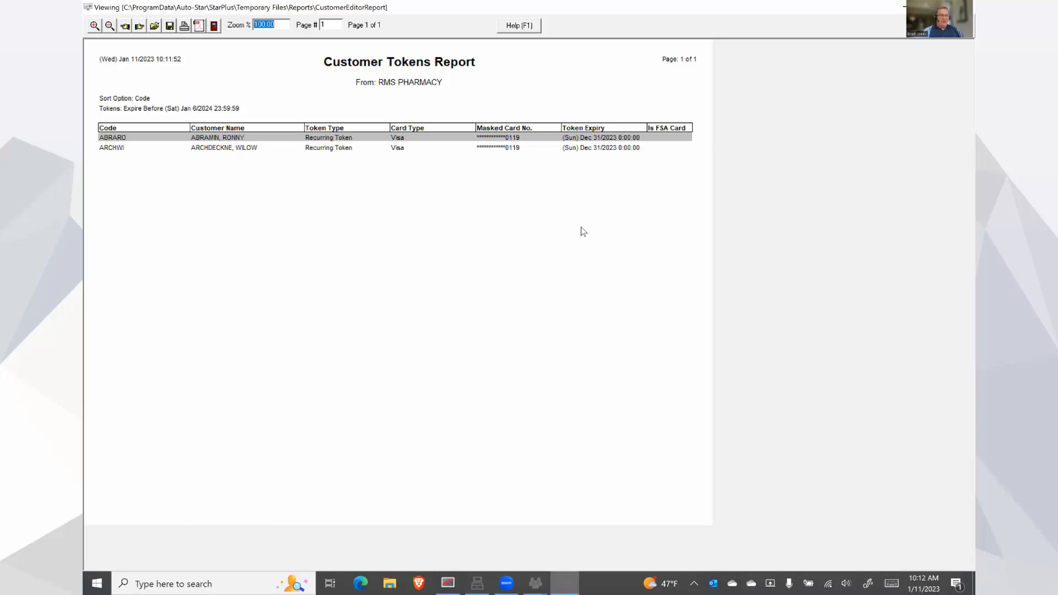
Close the Customer Tokens report preview, its report wizard and the Customer Editor.
left_click(966, 6)
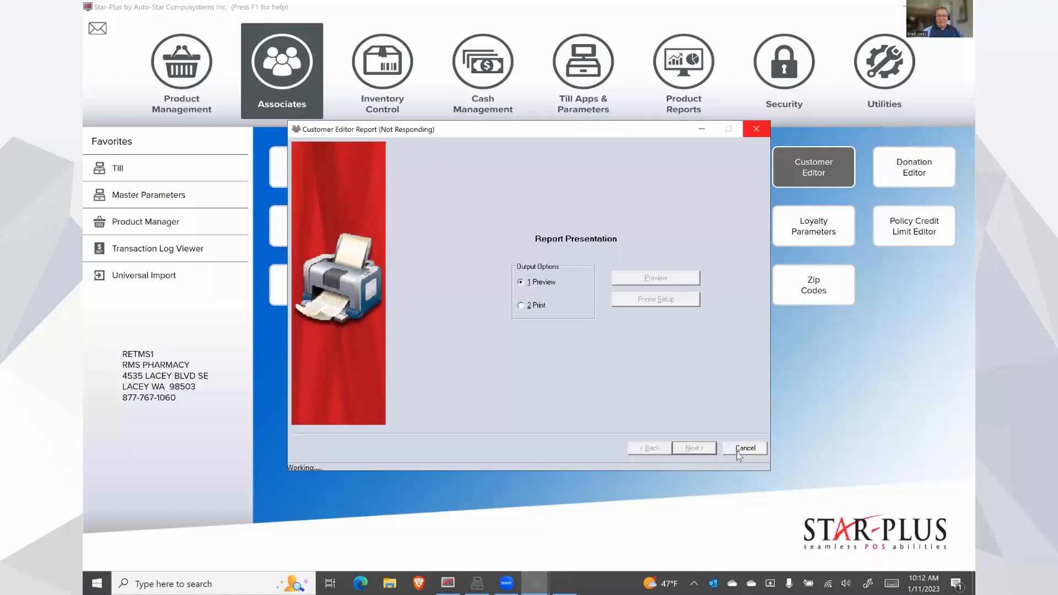
left_click(745, 448)
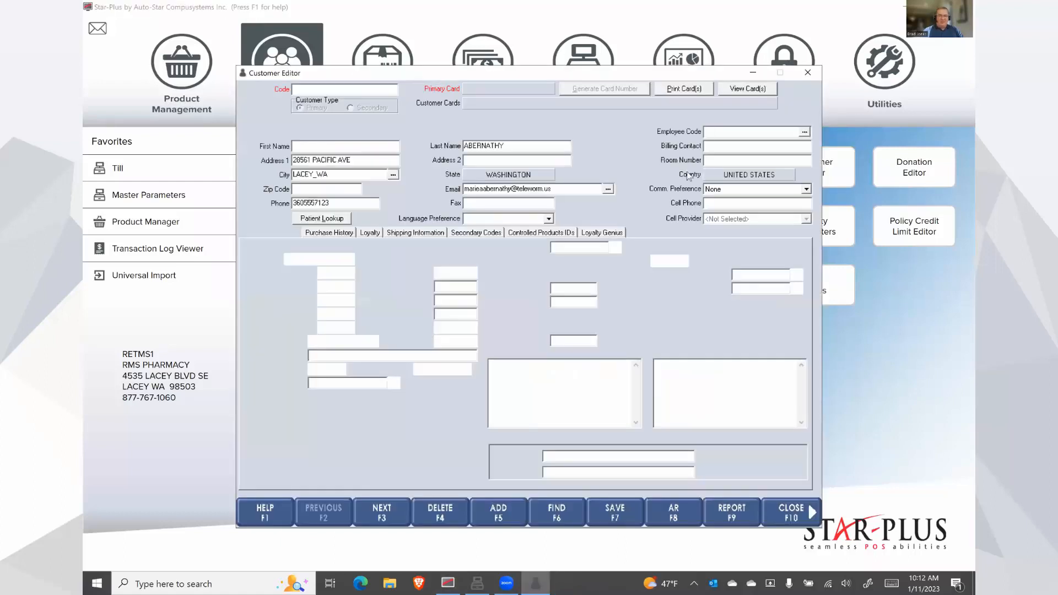
left_click(785, 521)
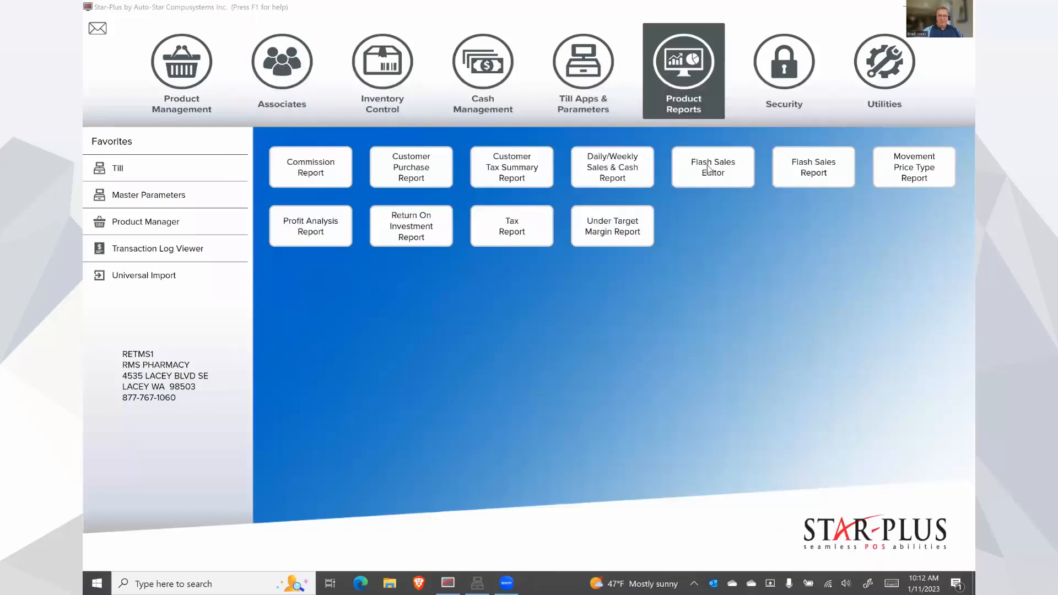
Open the Items With No Sales Report from the Product category of Product Reports and proceed to its report options.
left_click(693, 100)
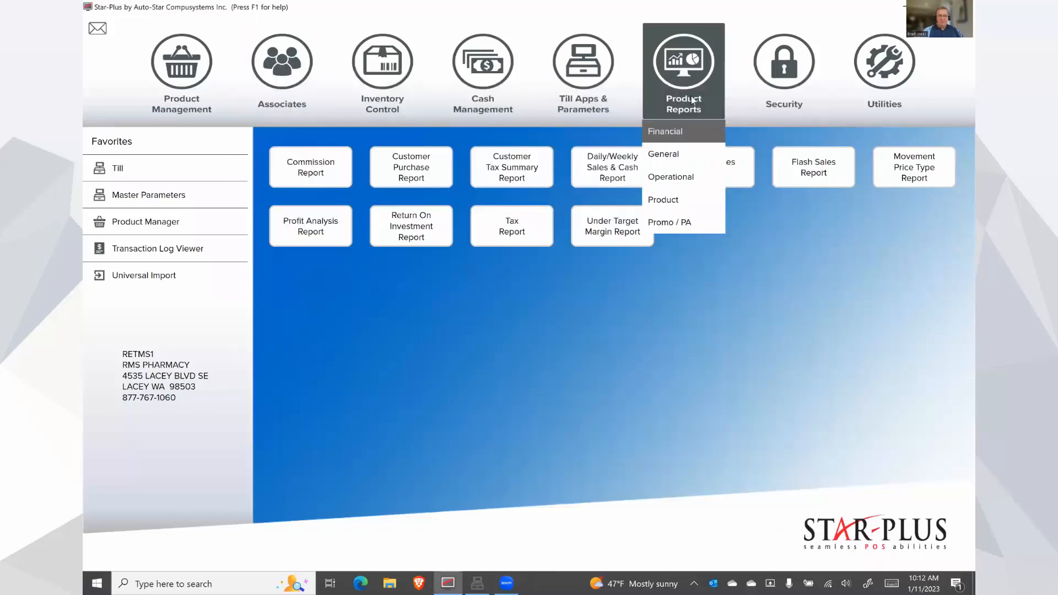
left_click(667, 203)
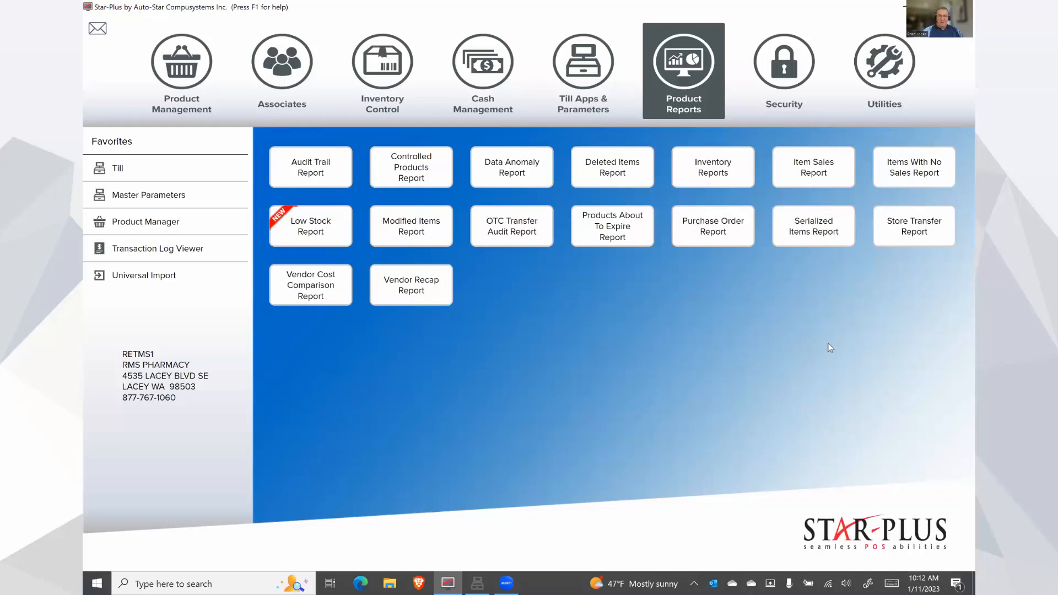
left_click(932, 169)
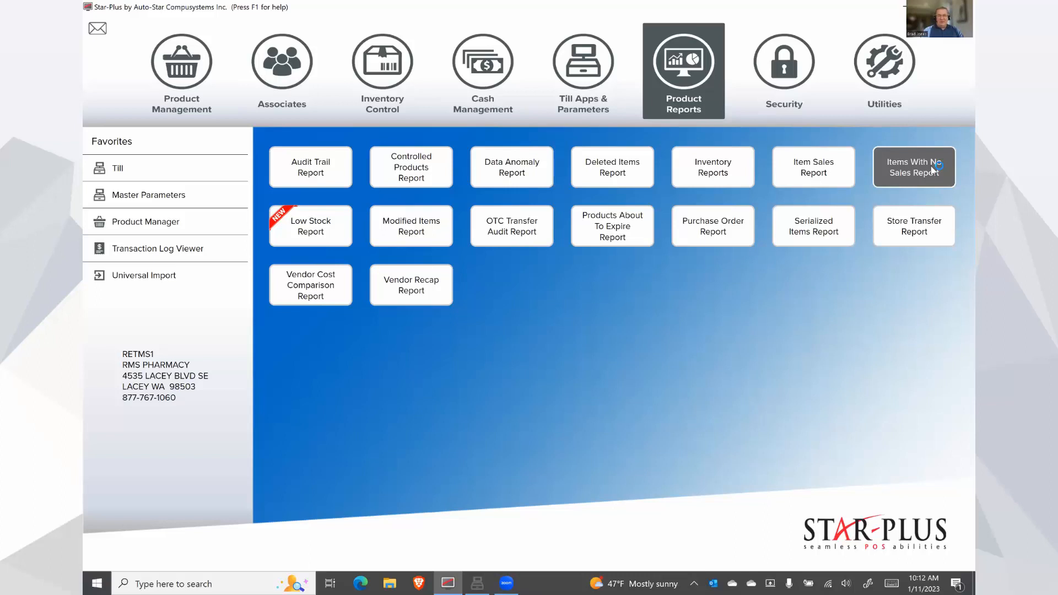
left_click(649, 409)
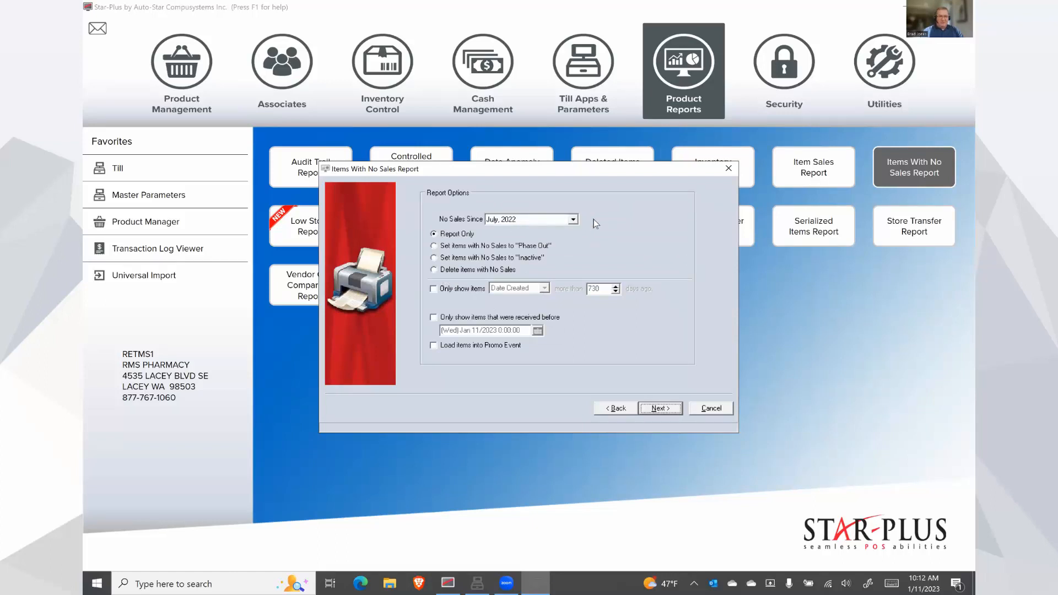
Limit the no-sales report to items with a Date Activated more than 90 days ago.
left_click(433, 289)
left_click_drag(576, 290, 563, 294)
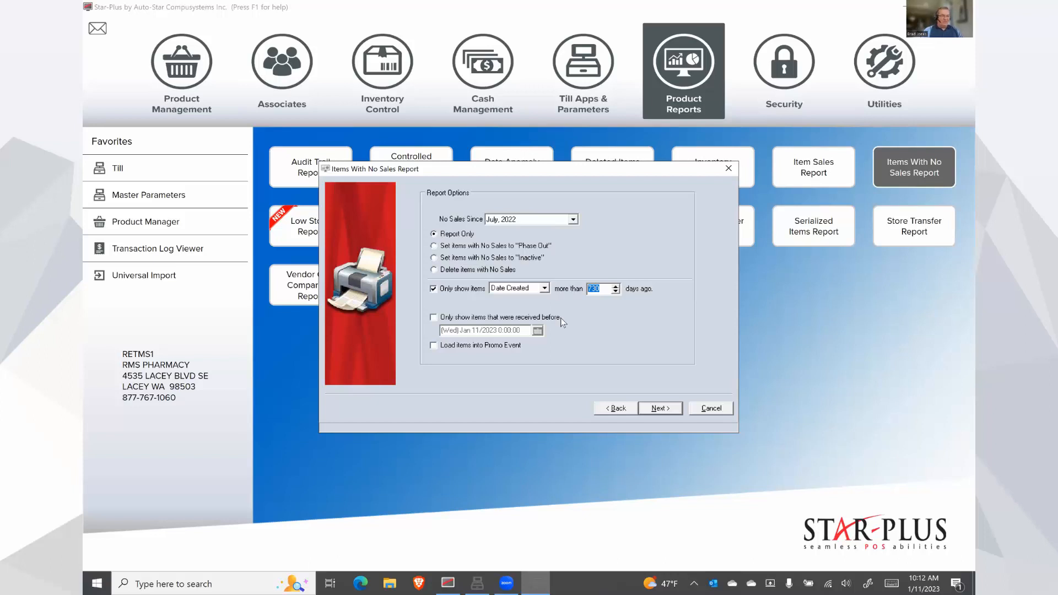
type("90")
left_click(544, 288)
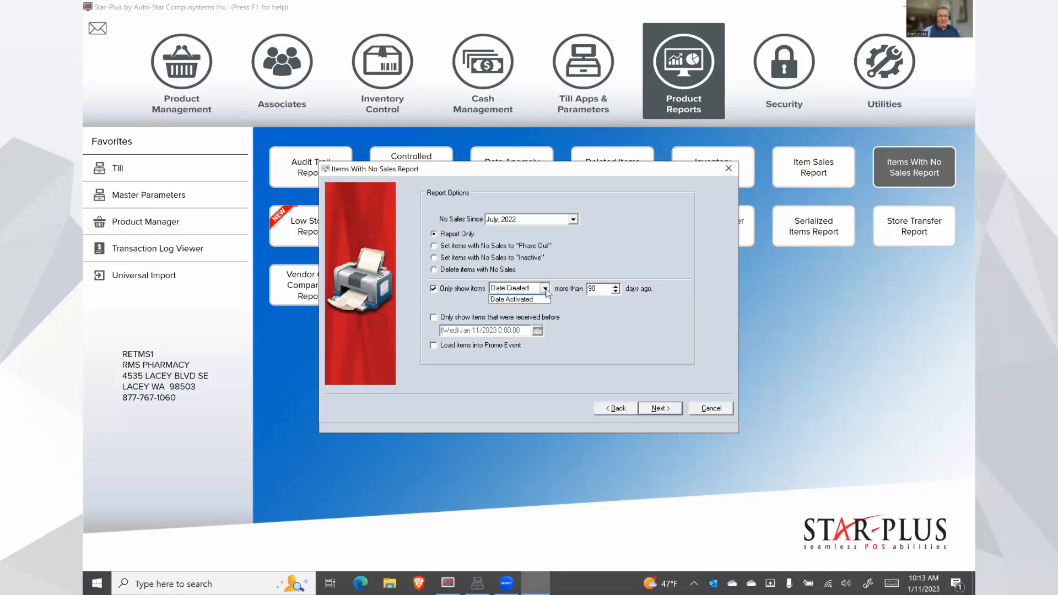
left_click(529, 307)
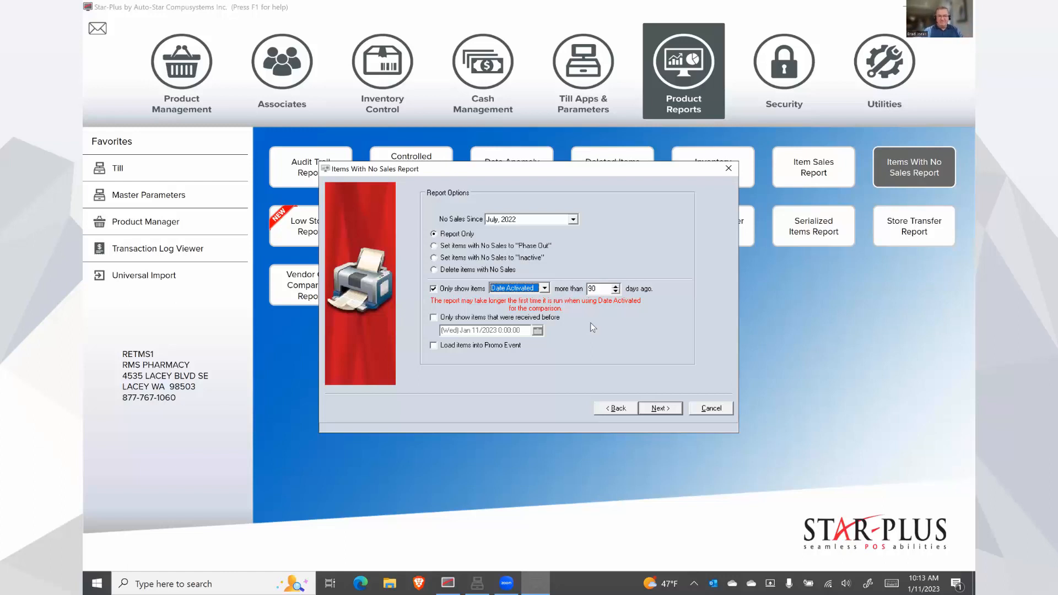
left_click(661, 408)
Set the selection criteria to Bin Location and skip inactive items.
left_click(435, 244)
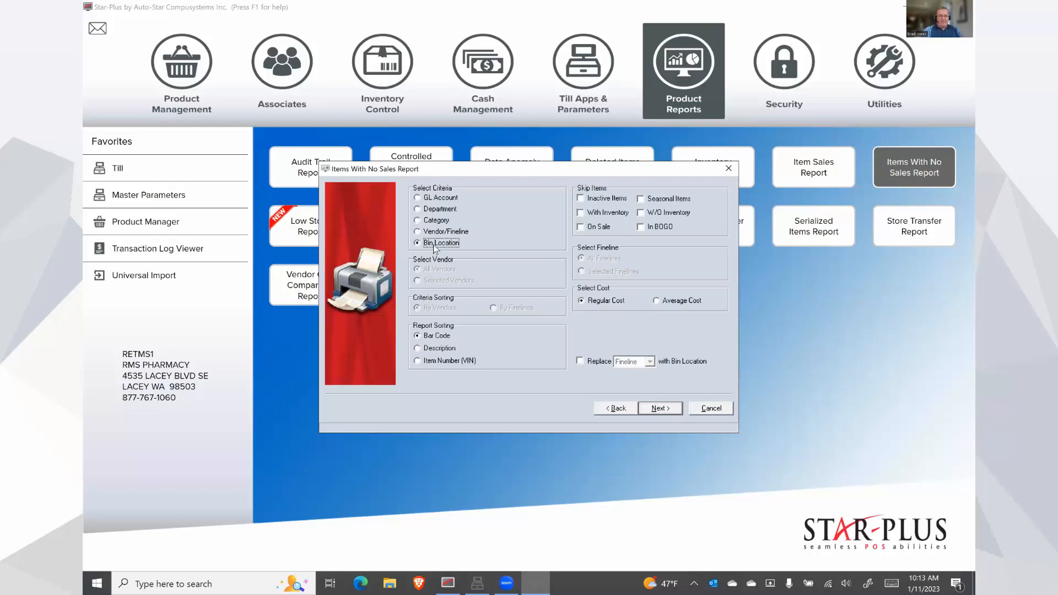
left_click(581, 199)
left_click(664, 412)
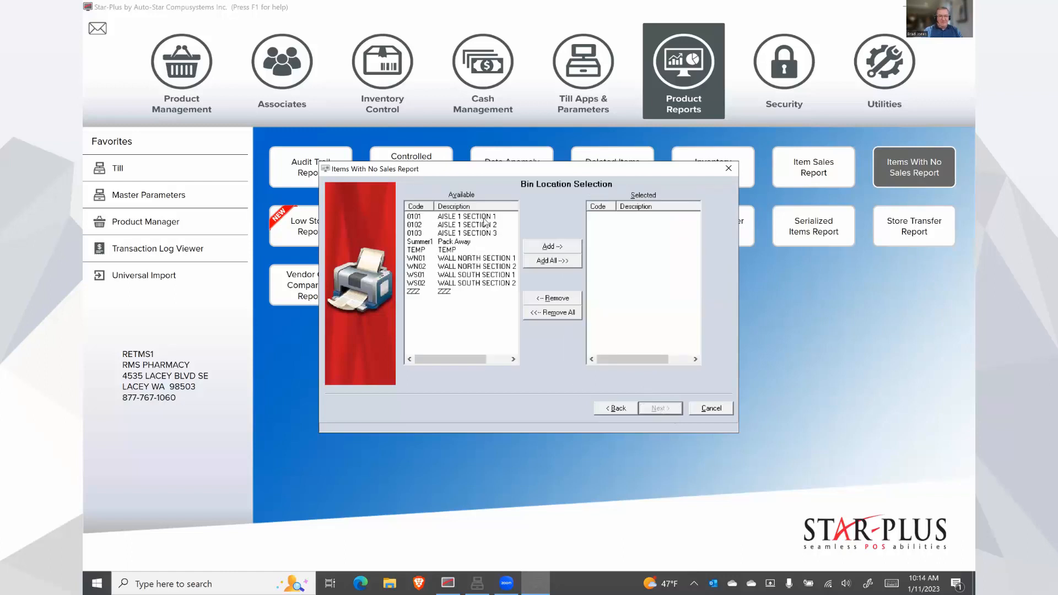
Add bin locations AISLE 1 SECTION 1 and AISLE 1 SECTION 2 to the no-sales report and preview it.
double_click(485, 218)
double_click(483, 225)
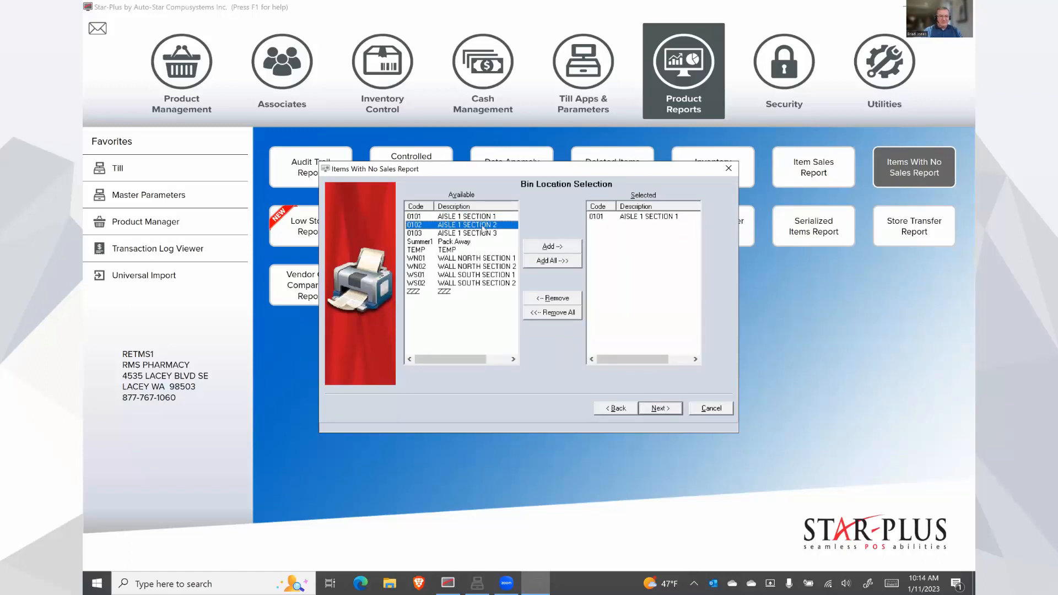
left_click(656, 409)
left_click(594, 266)
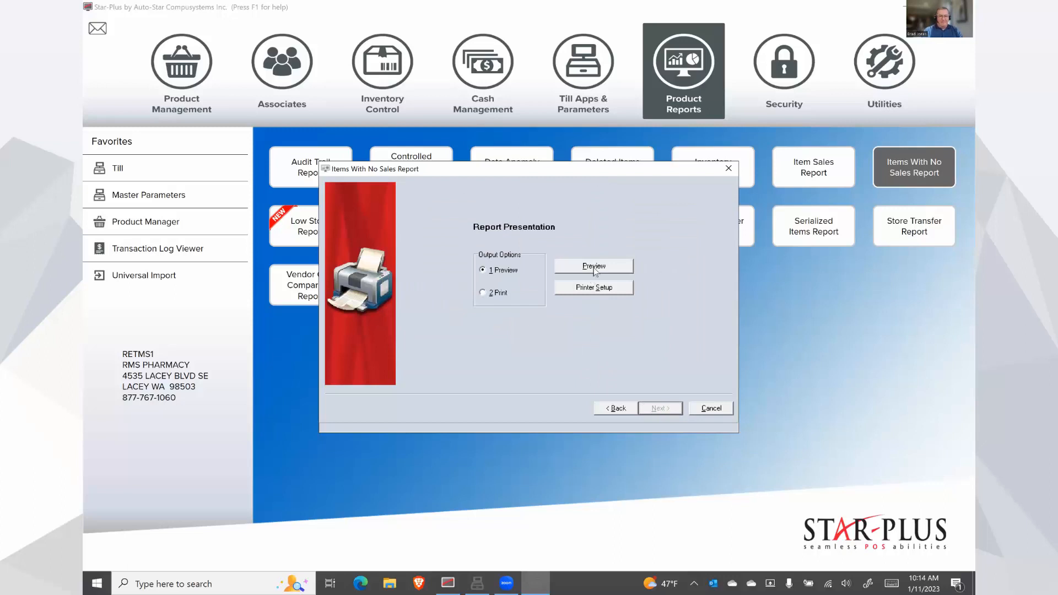